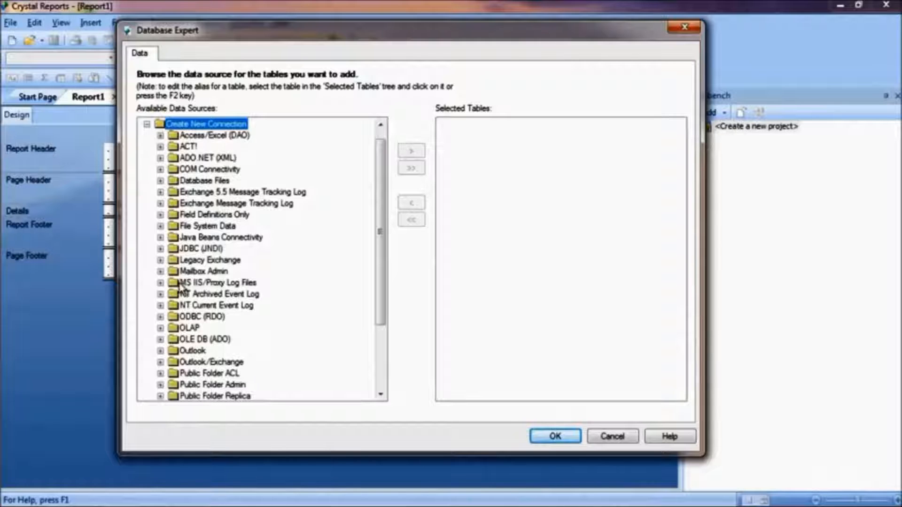
Start a new OLE DB (ADO) connection using the Microsoft OLE DB Provider for SQL Server.
left_click(160, 339)
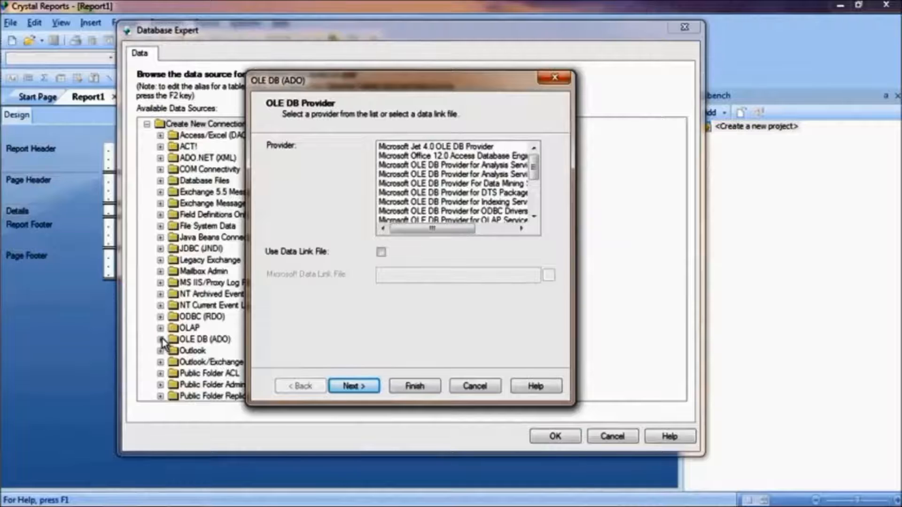
scroll(543, 185, "down", 2)
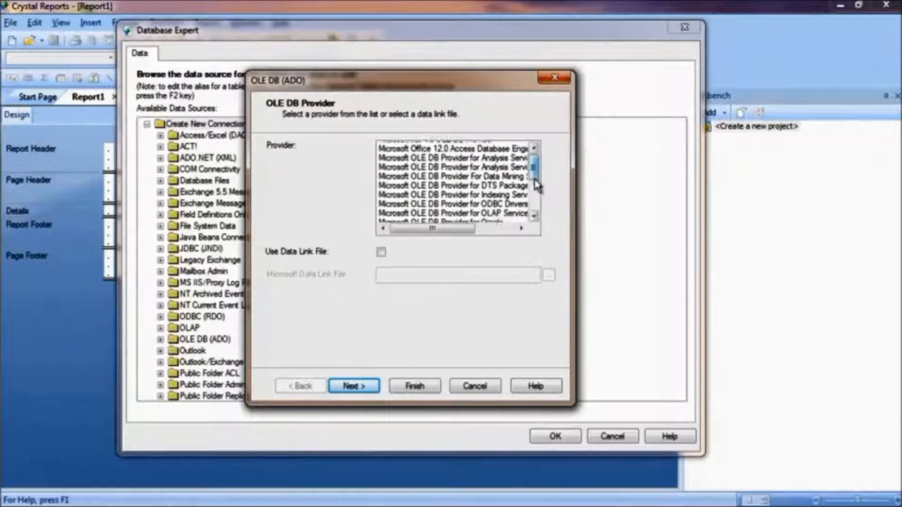
left_click(518, 212)
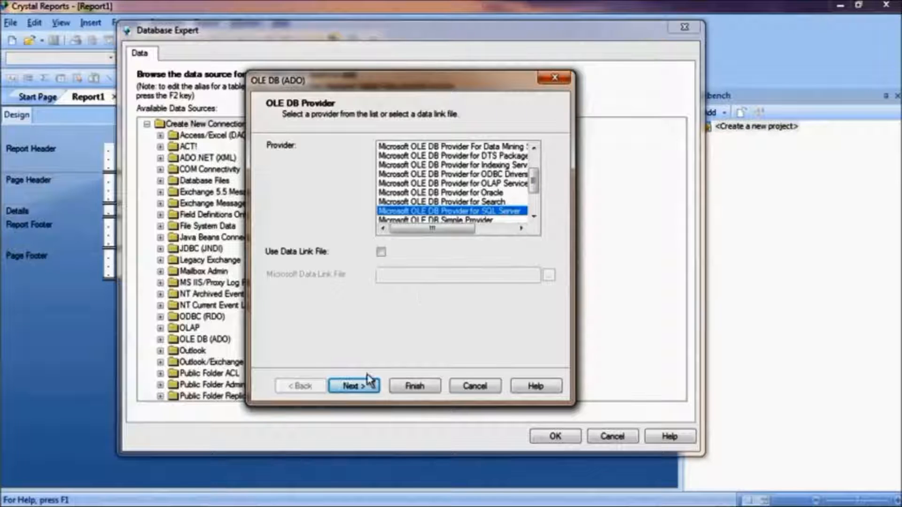
left_click(359, 388)
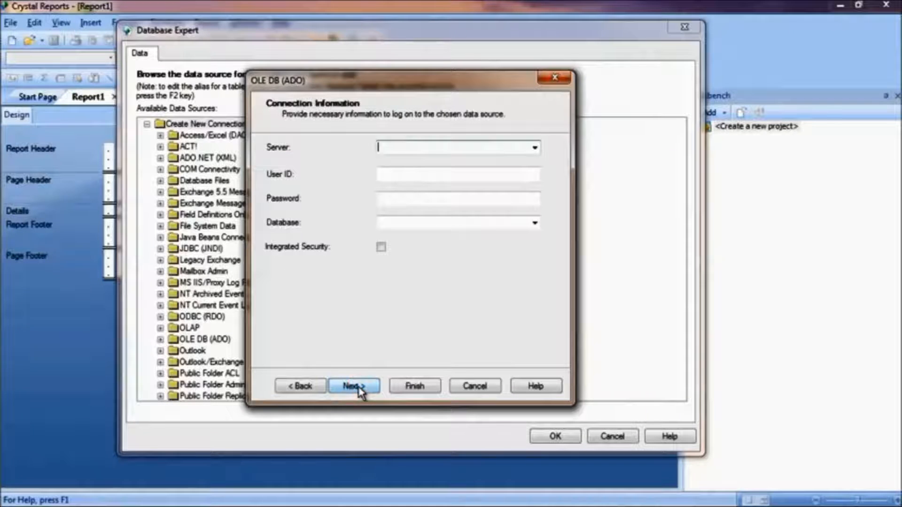
Connect to the AdventureWorks database on server t61 with user ID ReportDesigner and the account password.
type("t61")
type("Re")
type("portDesigner")
key("Tab")
type("***************")
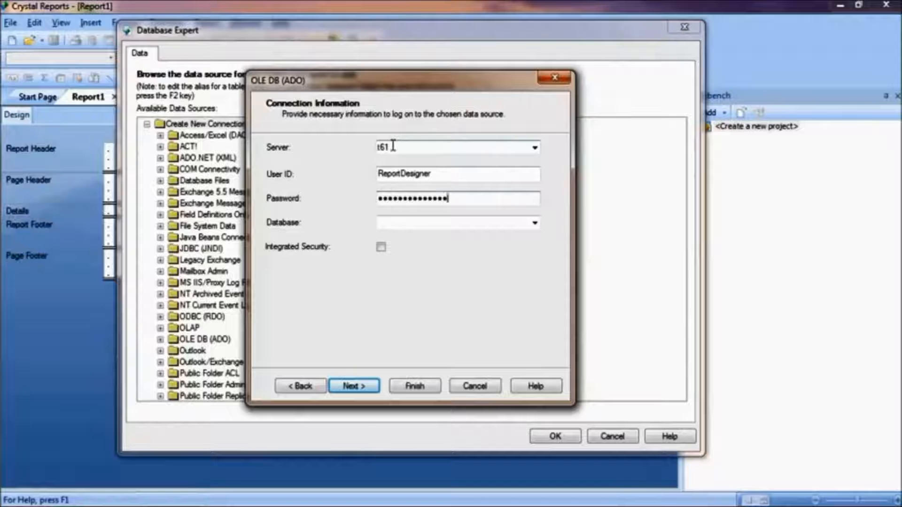
left_click(534, 225)
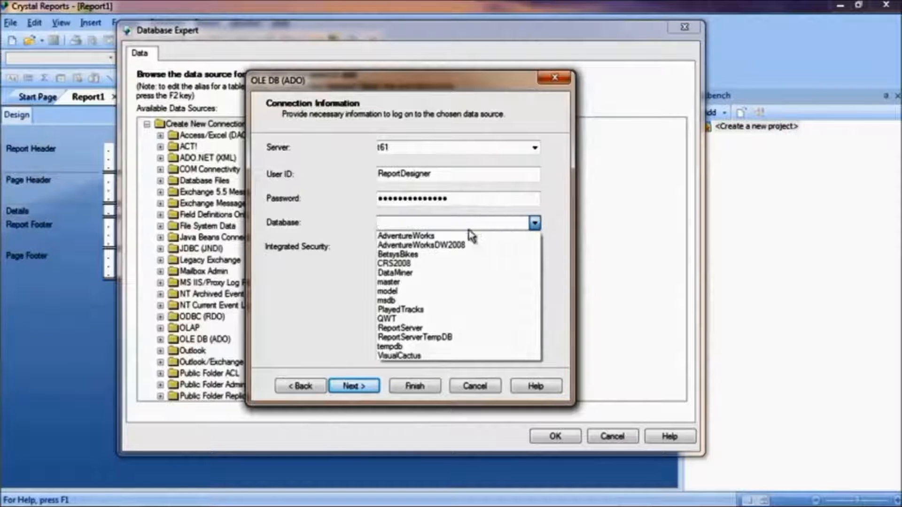
left_click(430, 236)
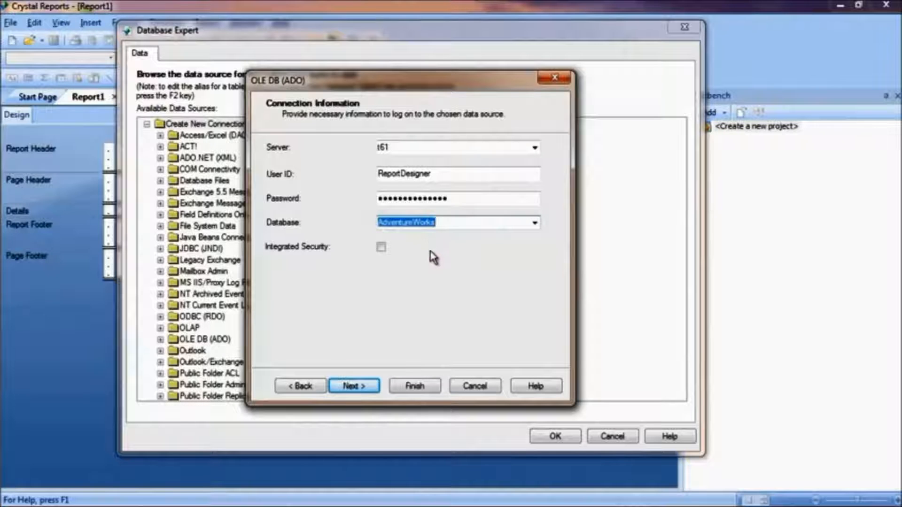
left_click(414, 386)
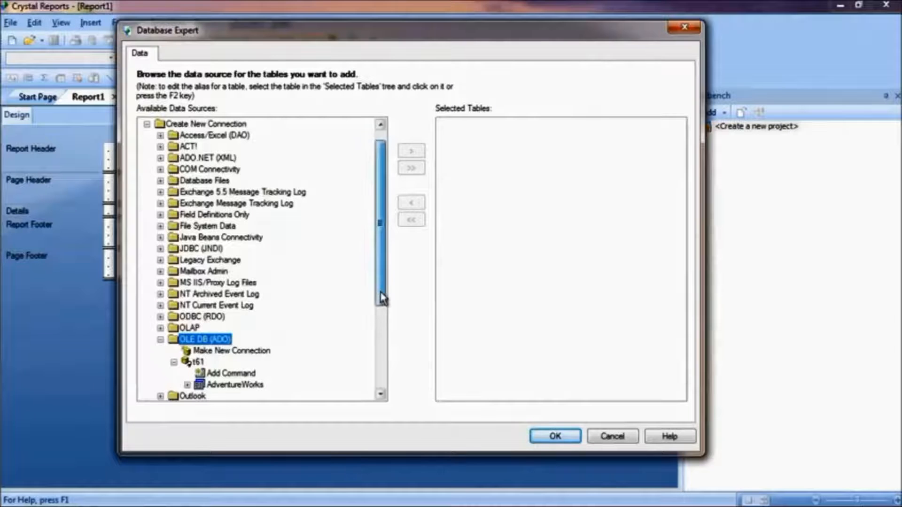
Expand the AdventureWorks database down to the tables and views of its Sales schema.
scroll(383, 314, "down", 1)
left_click_drag(383, 315, 381, 342)
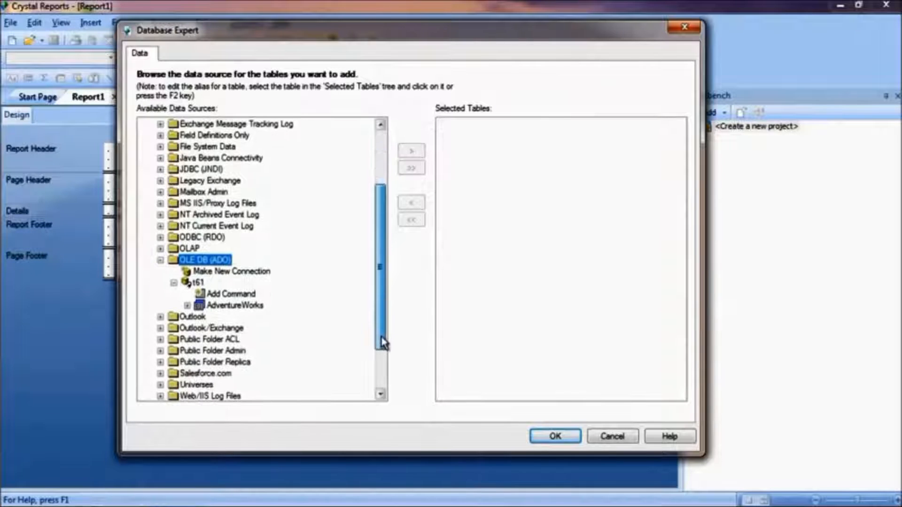
left_click(187, 306)
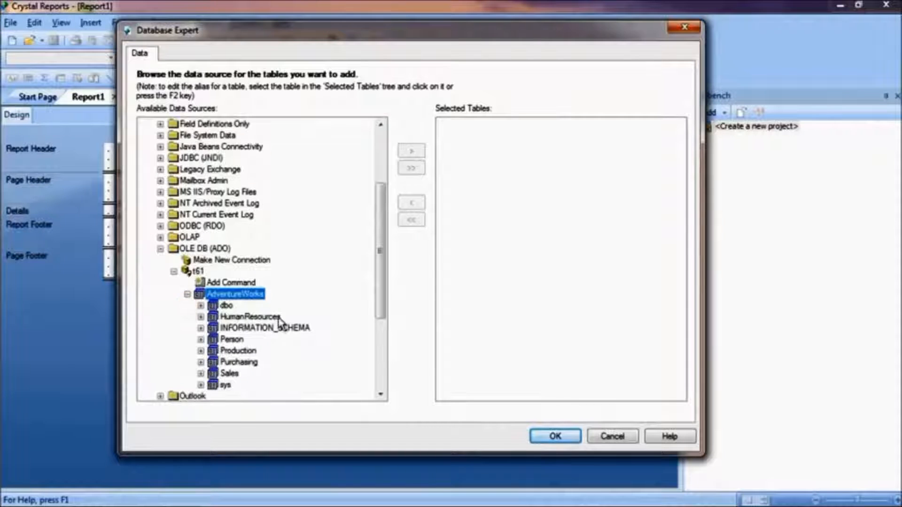
left_click_drag(382, 297, 380, 347)
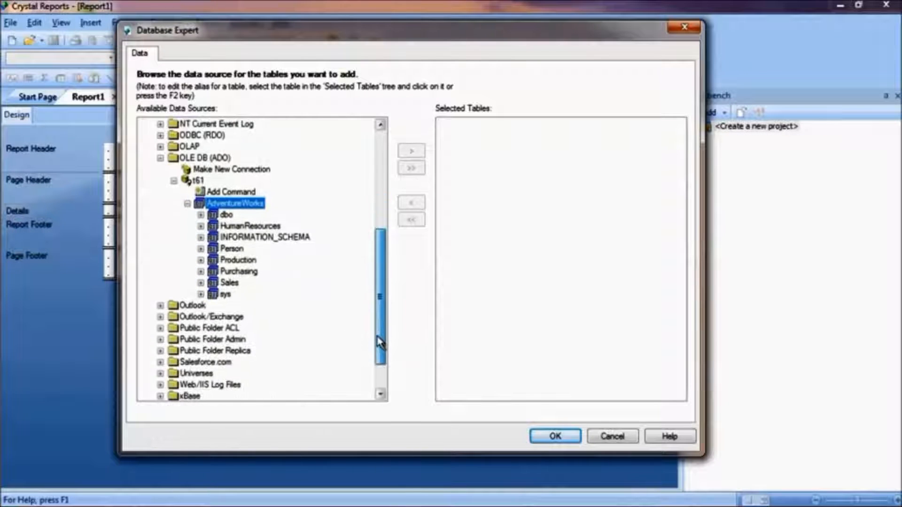
double_click(212, 283)
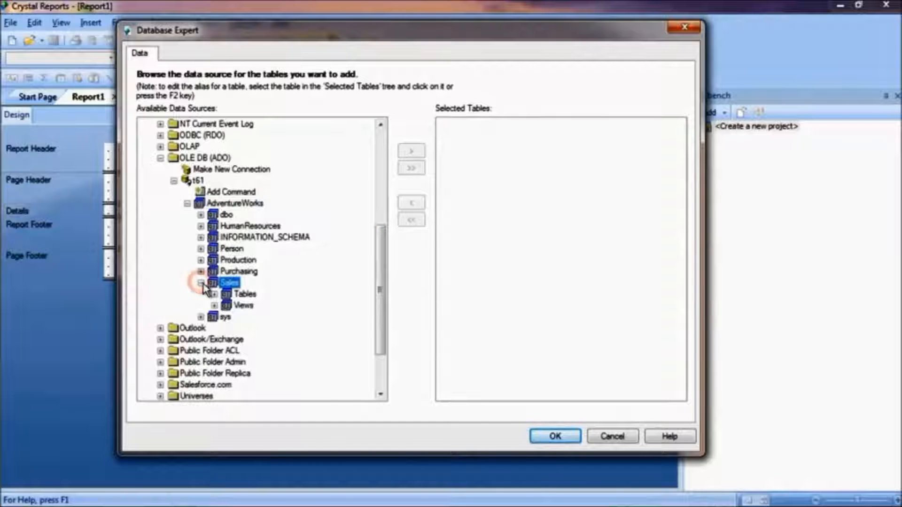
left_click_drag(383, 281, 380, 300)
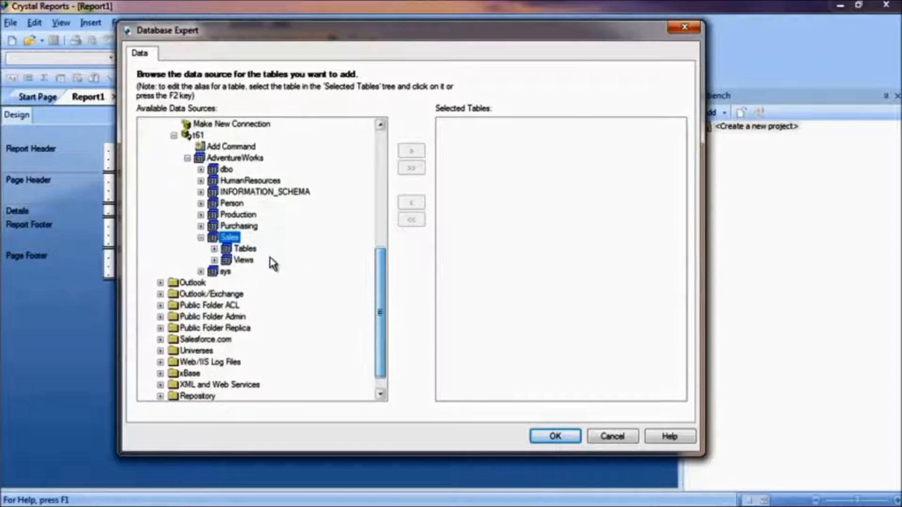
left_click(215, 249)
left_click_drag(376, 282, 377, 302)
left_click(214, 339)
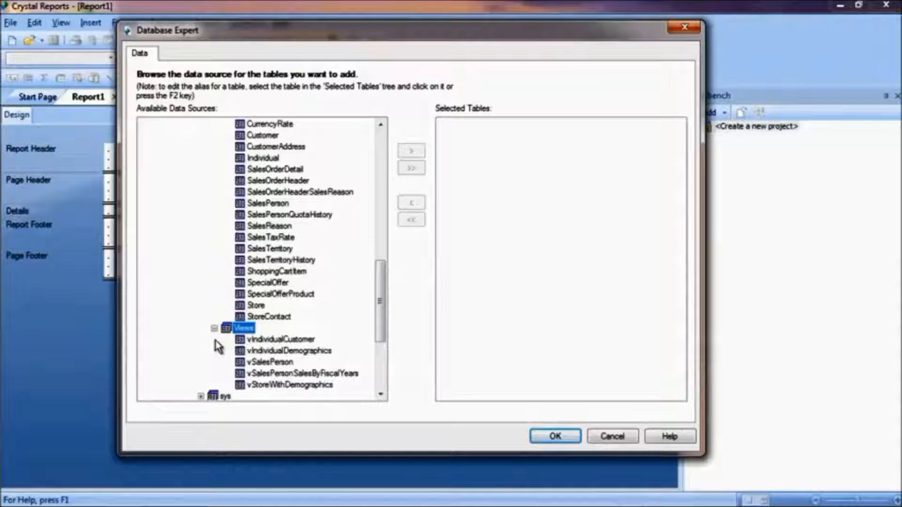
Add the SalesOrderHeader table and the vSalesPerson view to the report's selected tables.
left_click(272, 181)
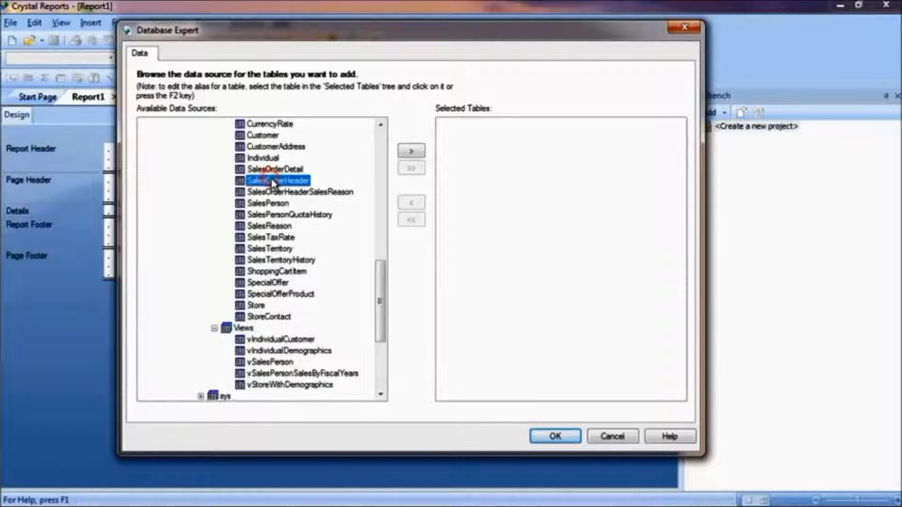
left_click(263, 362, "ctrl")
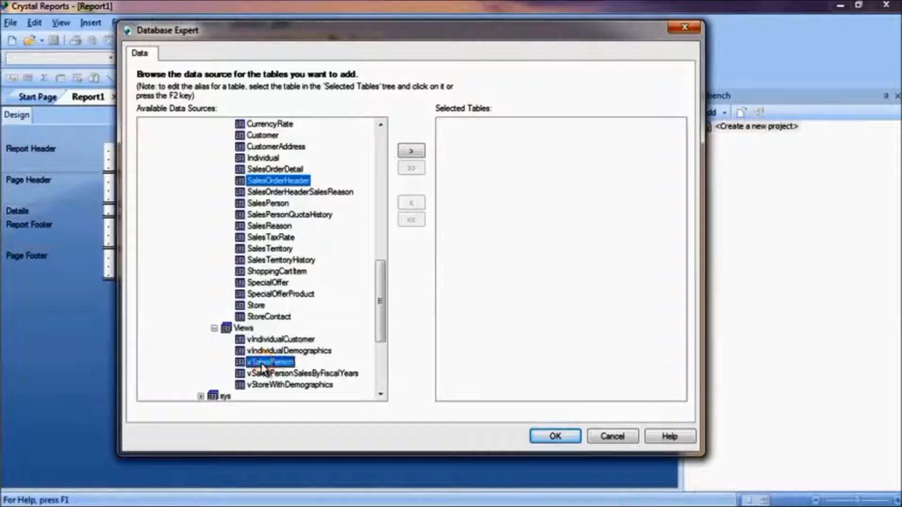
left_click_drag(281, 362, 504, 169)
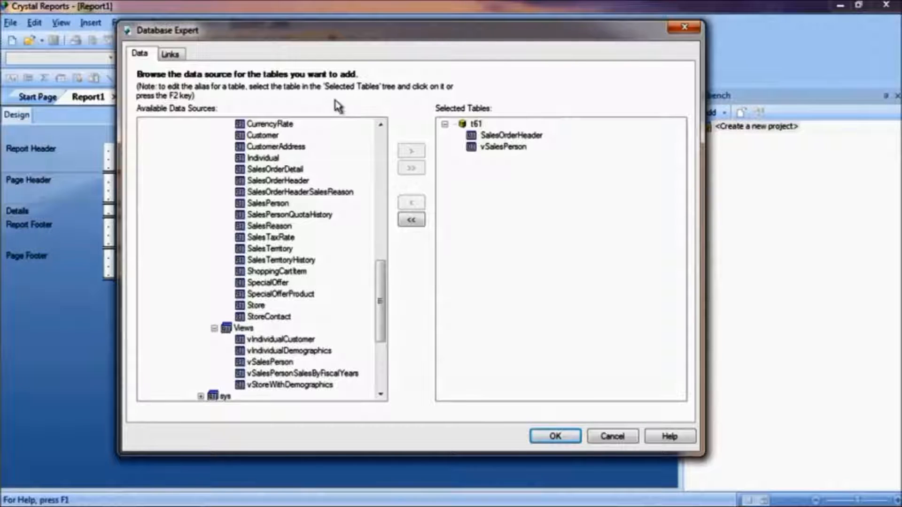
Remove all automatically created links between vSalesPerson and SalesOrderHeader.
left_click(171, 55)
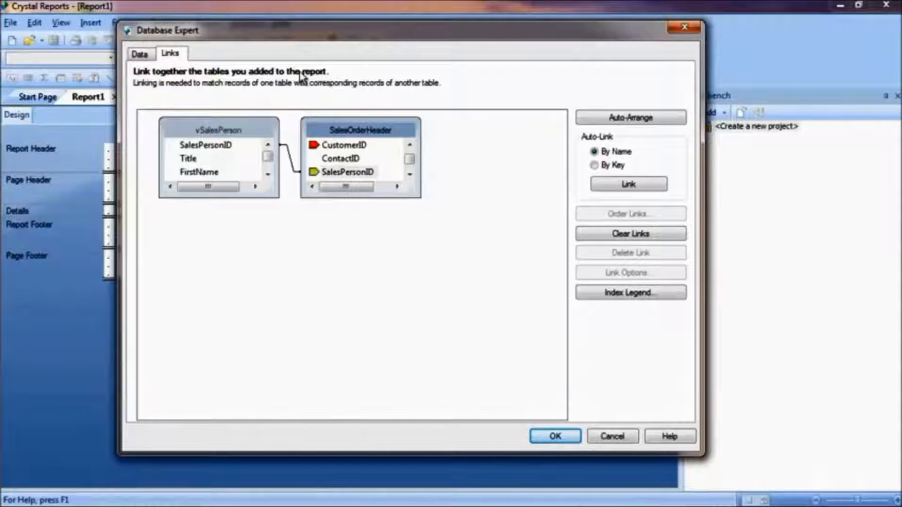
left_click(622, 239)
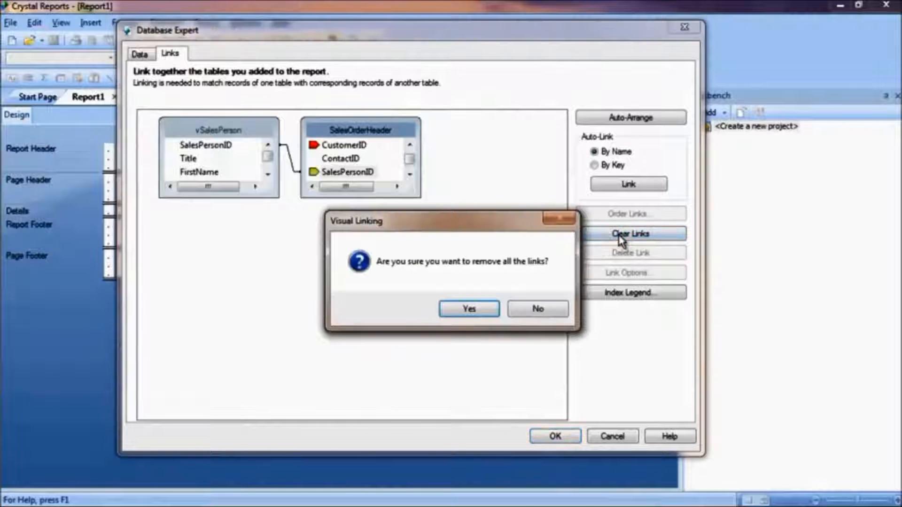
left_click(467, 309)
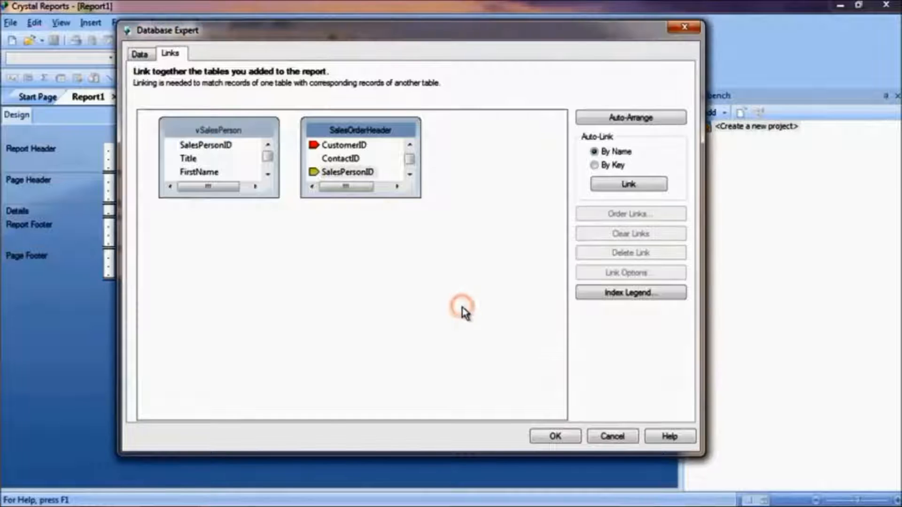
Place SalesOrderHeader before vSalesPerson, link its SalesPersonID to the view's SalesPersonID, then auto-arrange the tables and accept the setup.
left_click_drag(219, 132, 395, 132)
left_click_drag(330, 135, 195, 133)
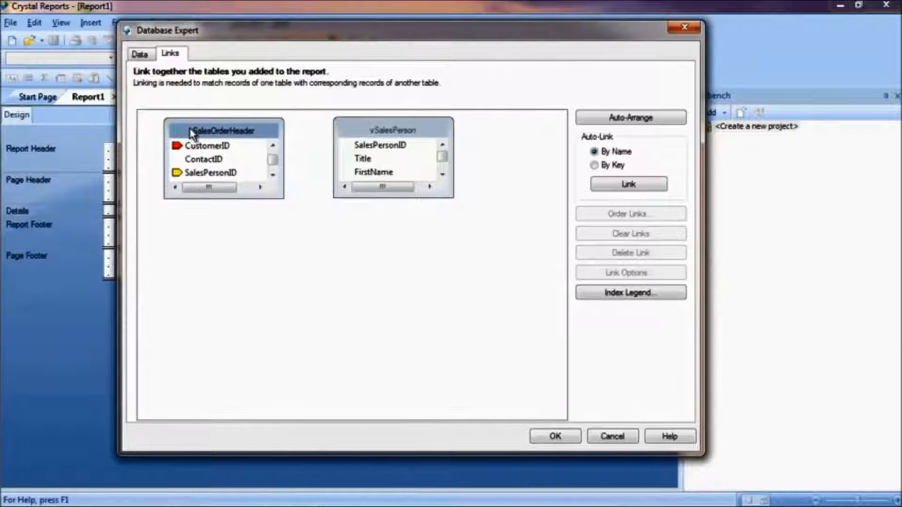
left_click_drag(208, 173, 358, 151)
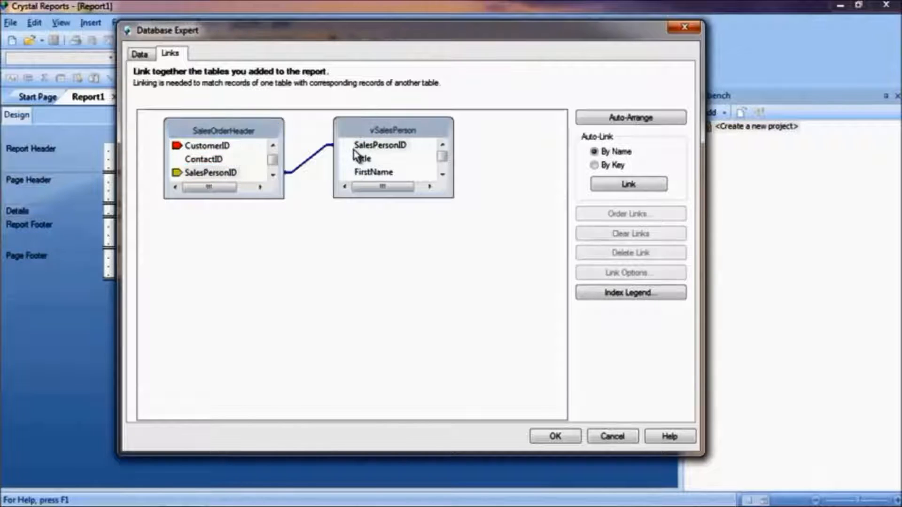
left_click(617, 118)
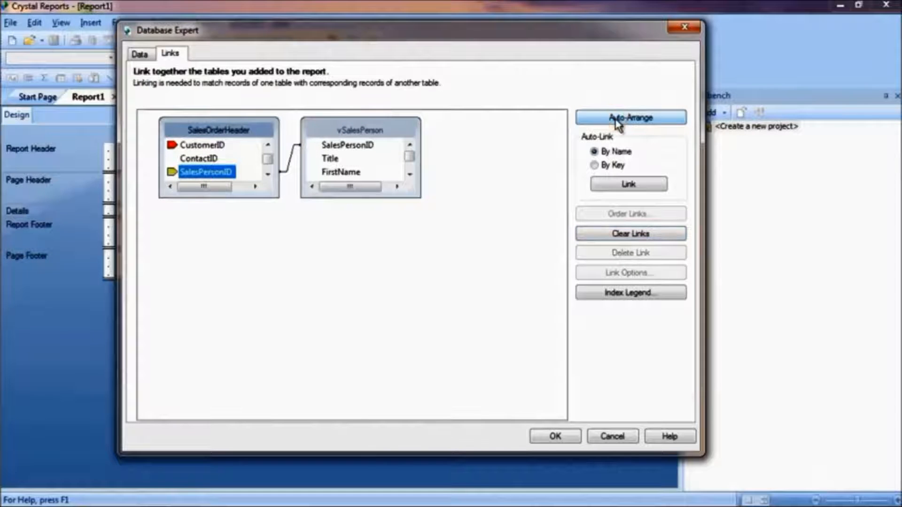
left_click(556, 436)
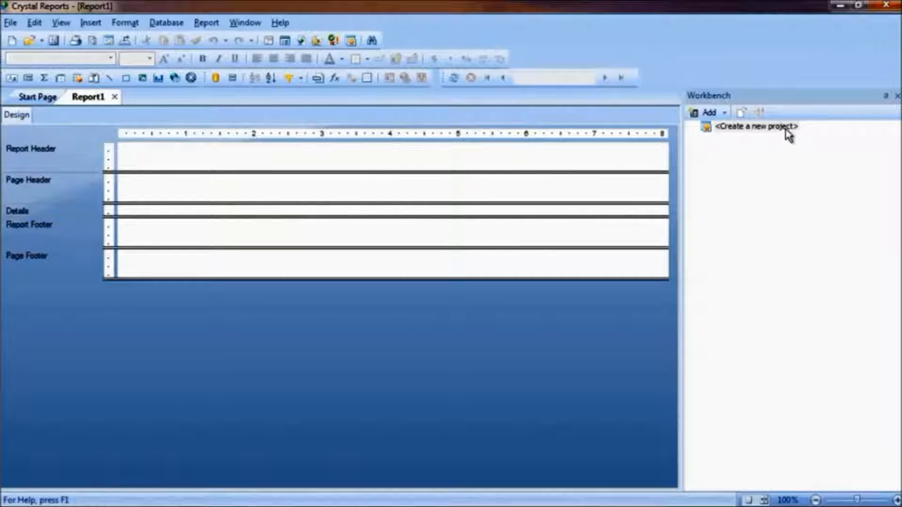
Close the Workbench and show the Field Explorer in its place.
left_click(897, 97)
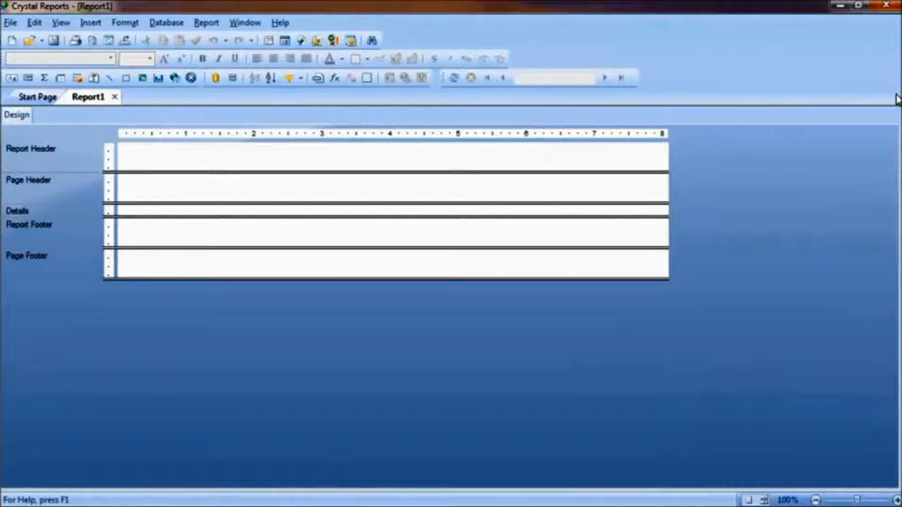
left_click(61, 22)
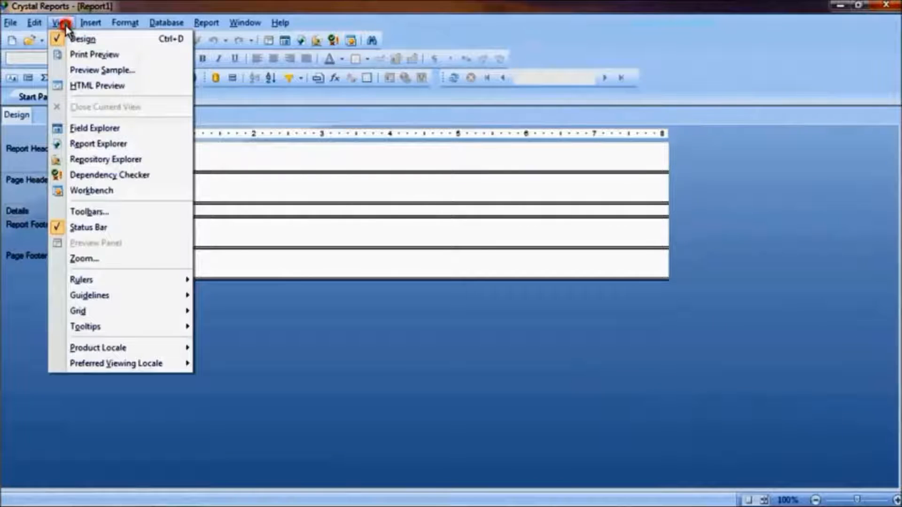
left_click(87, 129)
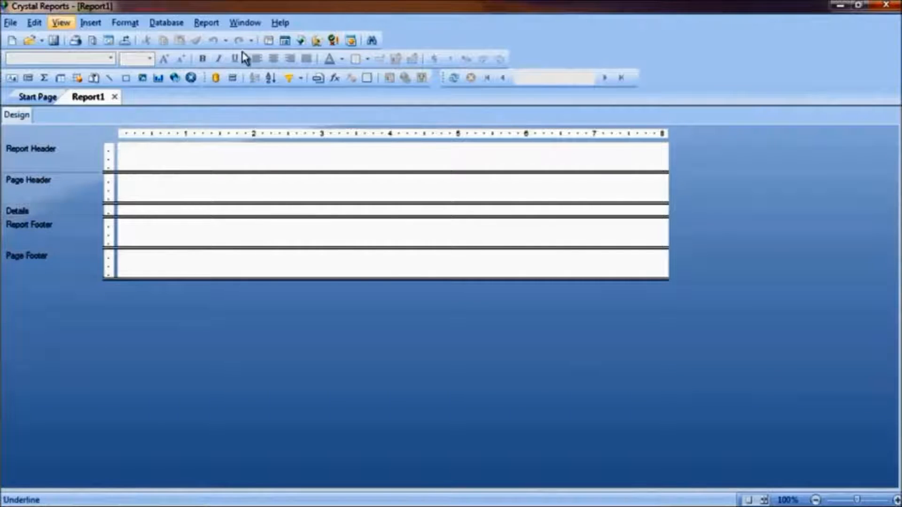
left_click(285, 44)
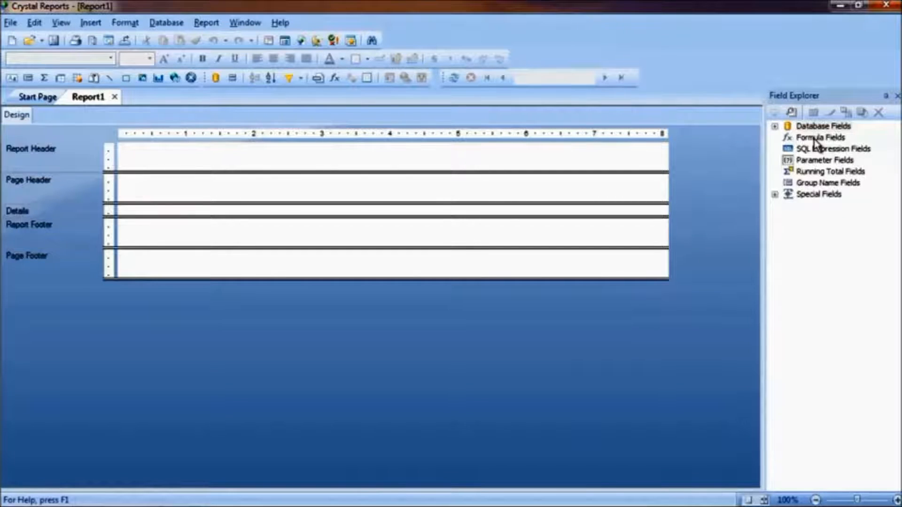
Expand the database fields to list the fields of both SalesOrderHeader and vSalesPerson.
left_click(774, 126)
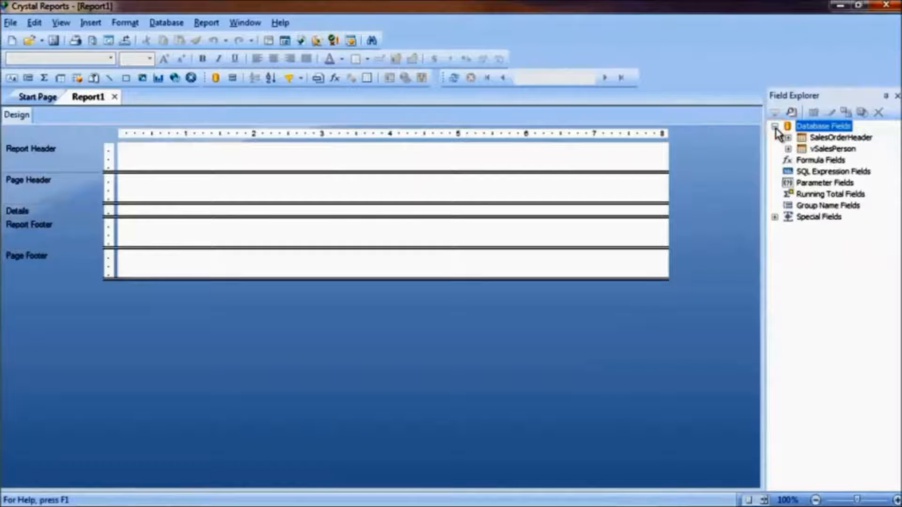
left_click(789, 138)
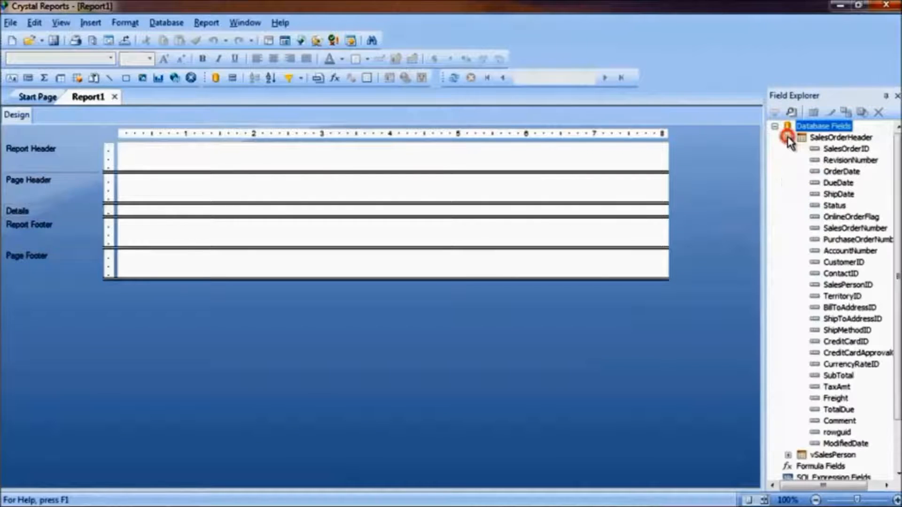
left_click(788, 455)
left_click_drag(899, 362, 899, 248)
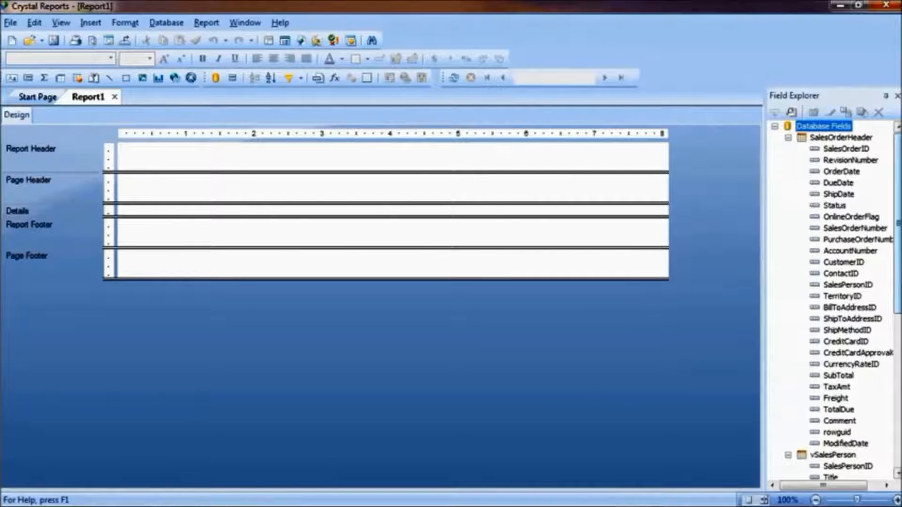
left_click(841, 172)
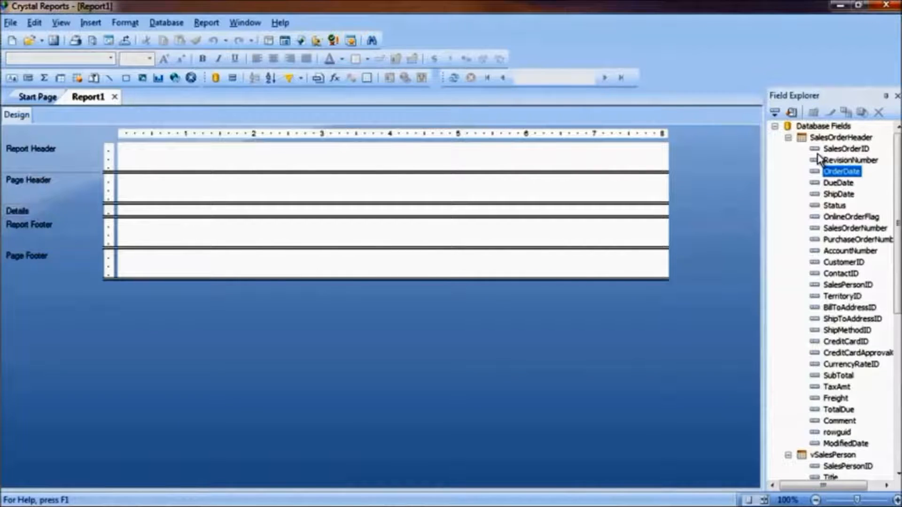
right_click(838, 171)
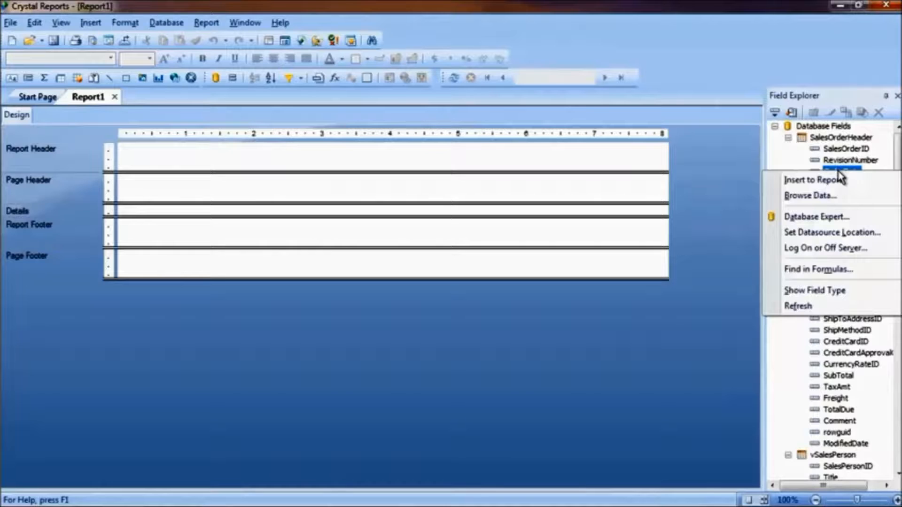
left_click(817, 183)
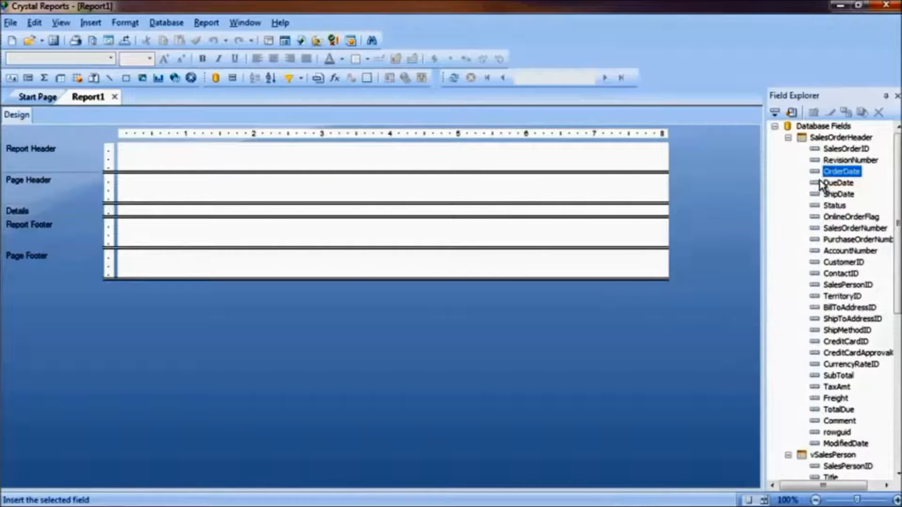
Add SalesOrderID, OrderDate and TotalDue from SalesOrderHeader plus FirstName and LastName from vSalesPerson together to the Details section.
left_click(839, 149)
left_click(836, 172, "ctrl")
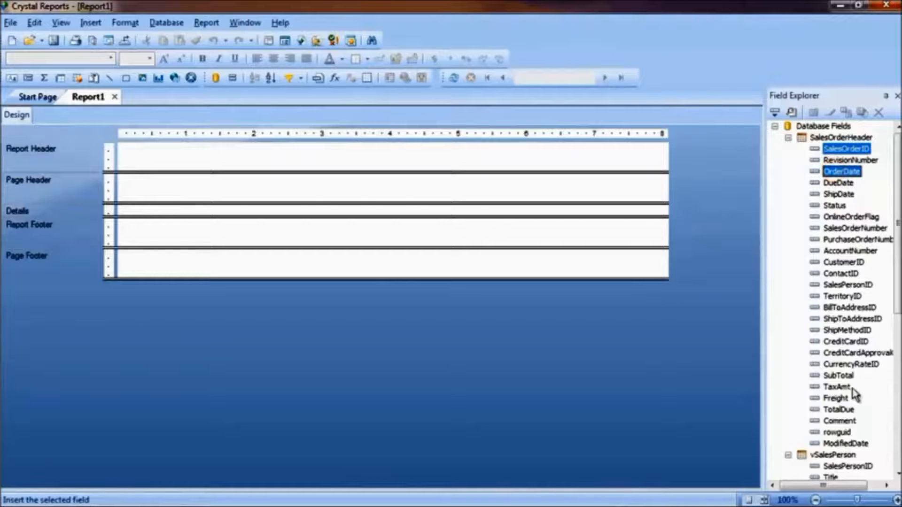
left_click(839, 409, "ctrl")
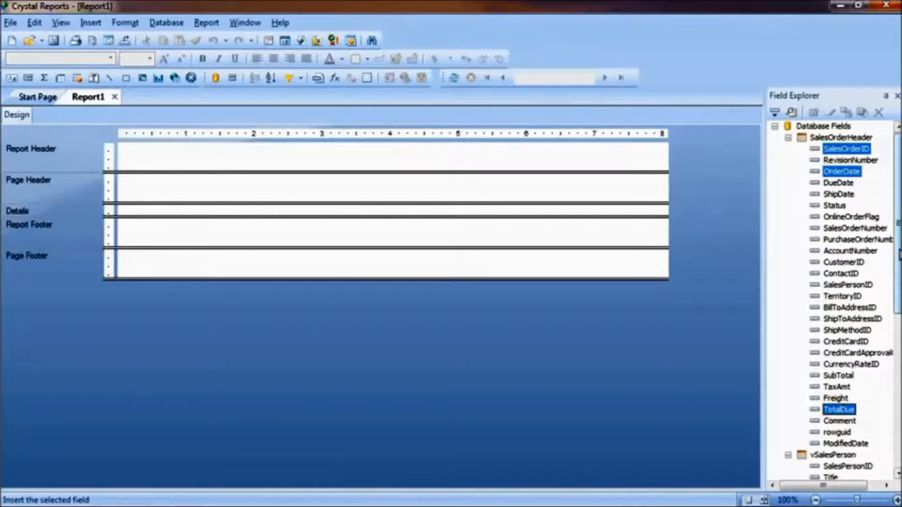
scroll(899, 253, "down", 4)
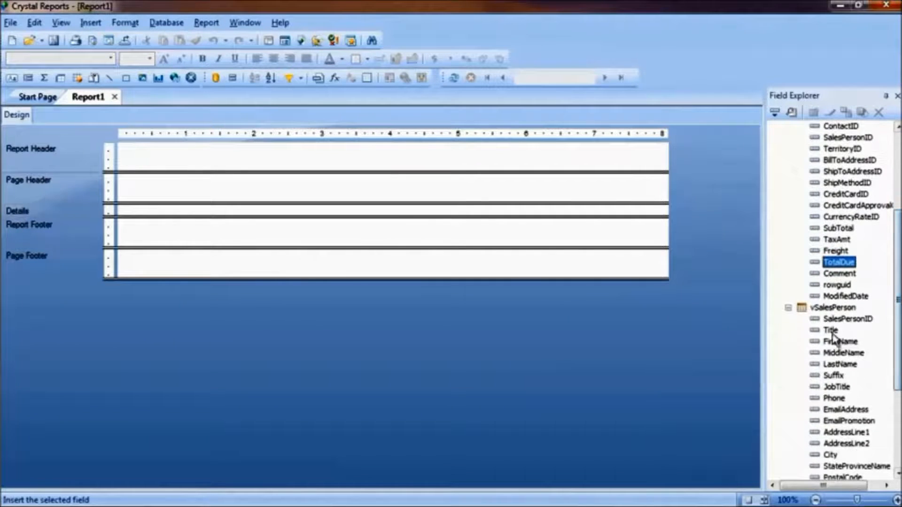
left_click(838, 364, "ctrl")
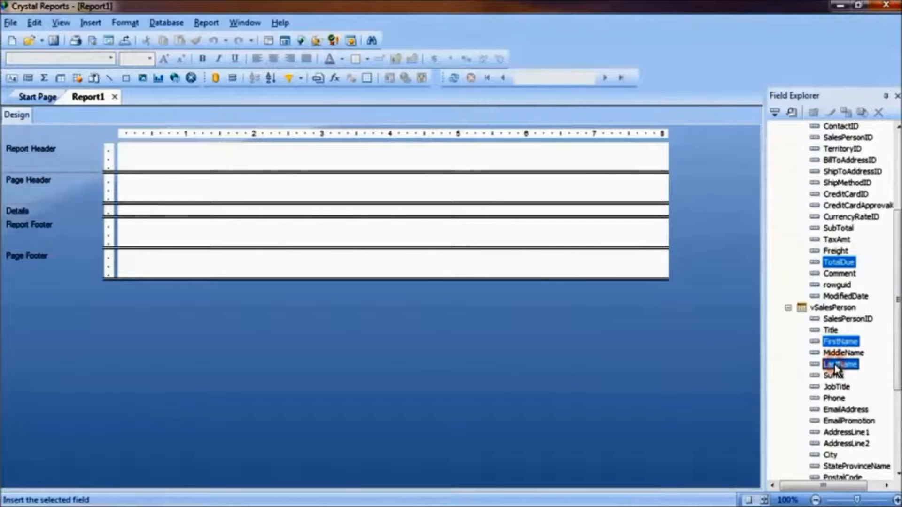
left_click_drag(835, 364, 128, 211)
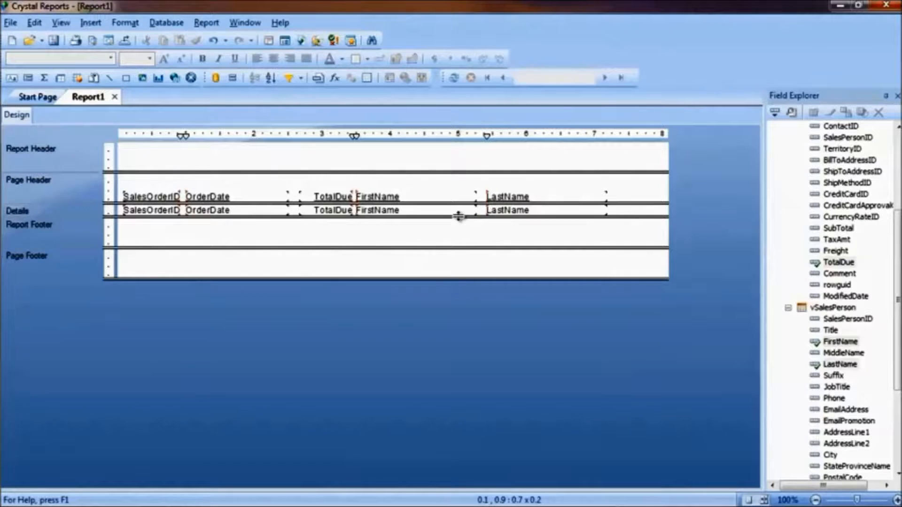
Place LastName before FirstName in the Details section and narrow them to about 1.2 and 1.1 inches wide.
left_click_drag(440, 211, 478, 214)
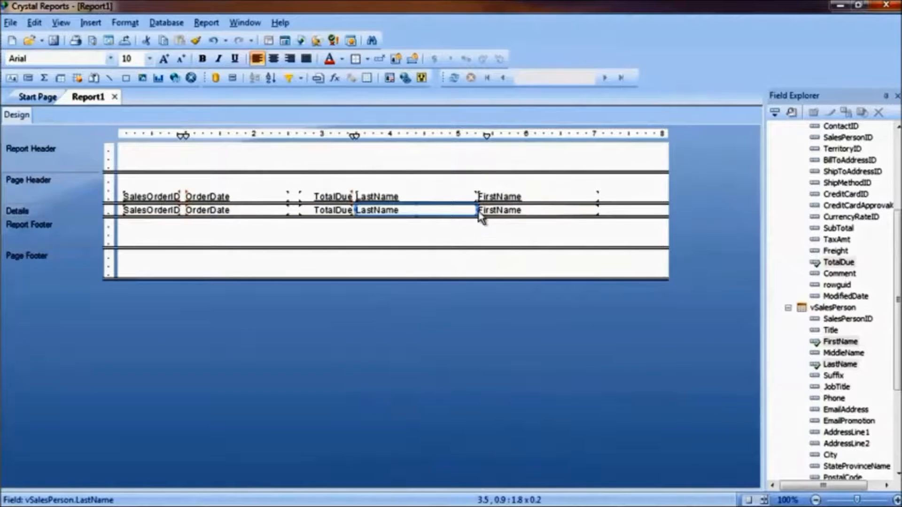
left_click_drag(477, 210, 435, 210)
left_click(498, 211)
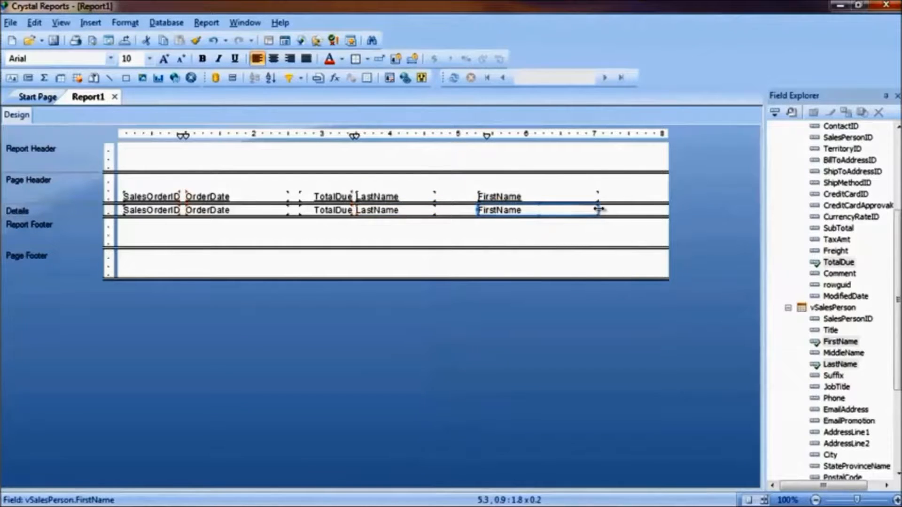
left_click_drag(599, 210, 556, 212)
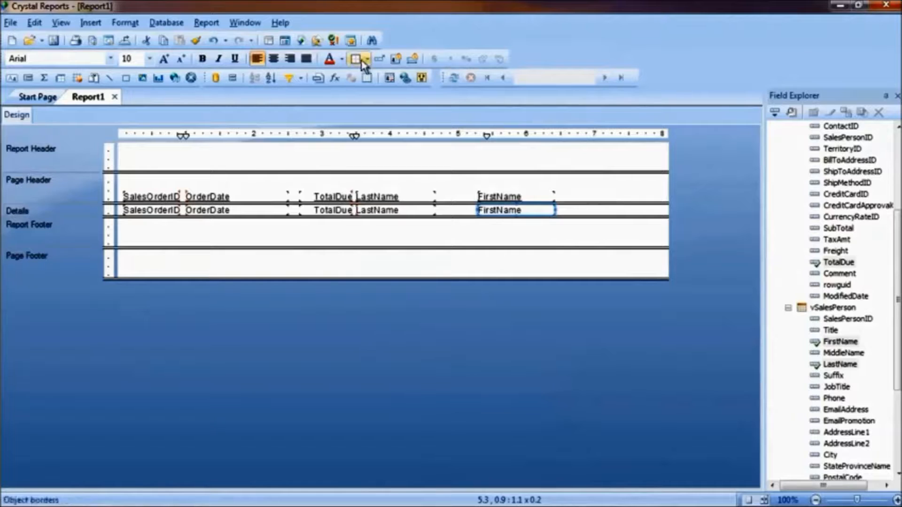
Refresh the report data to generate a preview of the report.
left_click(207, 22)
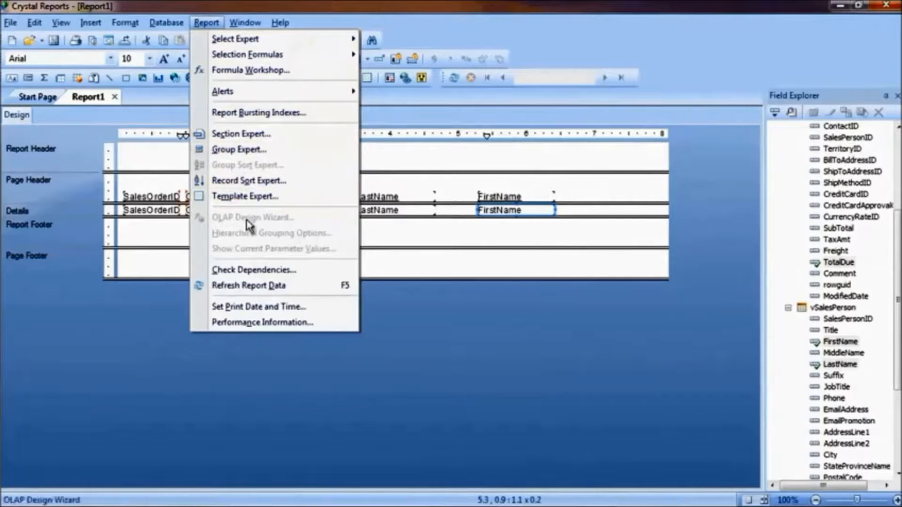
left_click(261, 288)
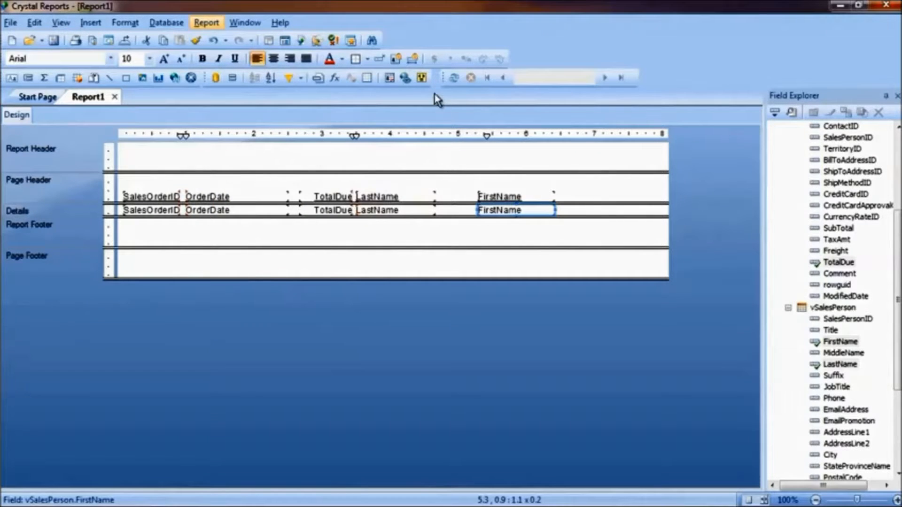
left_click(455, 77)
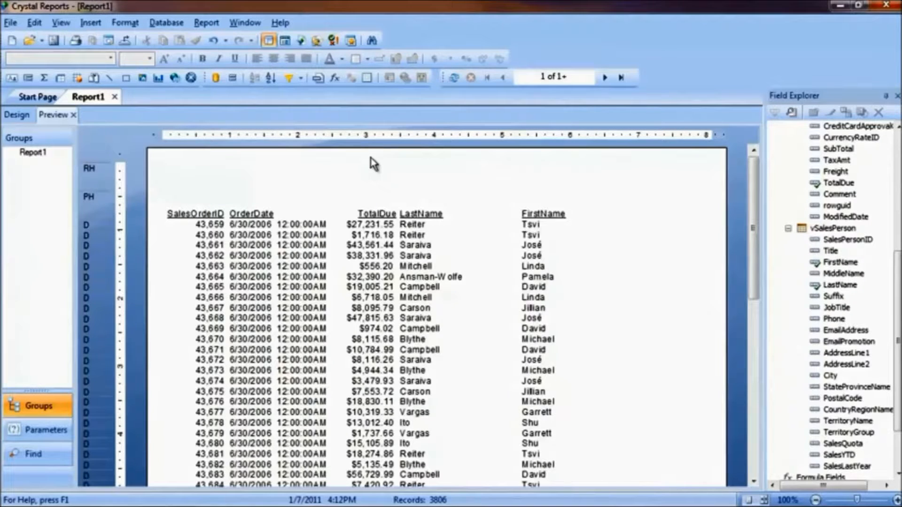
Change the LastName column heading in the preview to "Sales Rep Last".
double_click(417, 210)
type("Sales R")
key("BackSpace")
key("BackSpace")
key("BackSpace")
key("BackSpace")
key("BackSpace")
key("BackSpace")
key("BackSpace")
type("Rep")
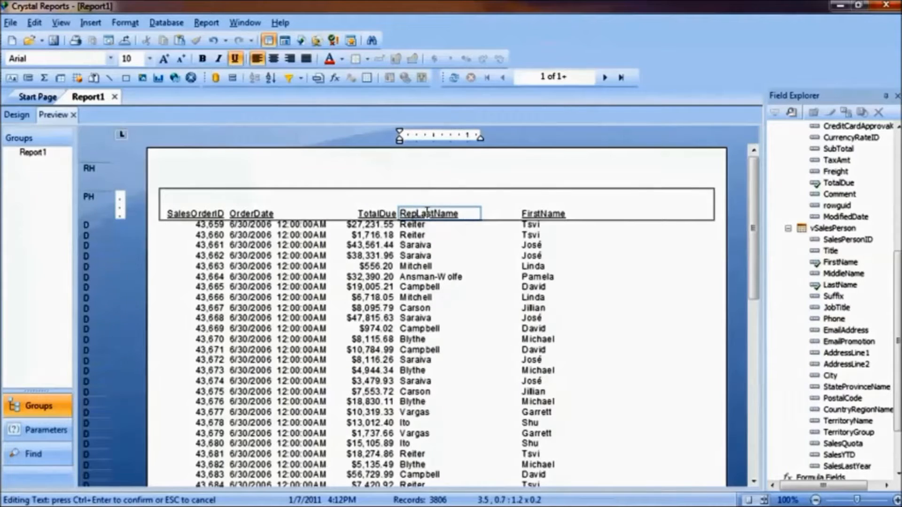
key("Delete")
key("Delete")
key("Delete")
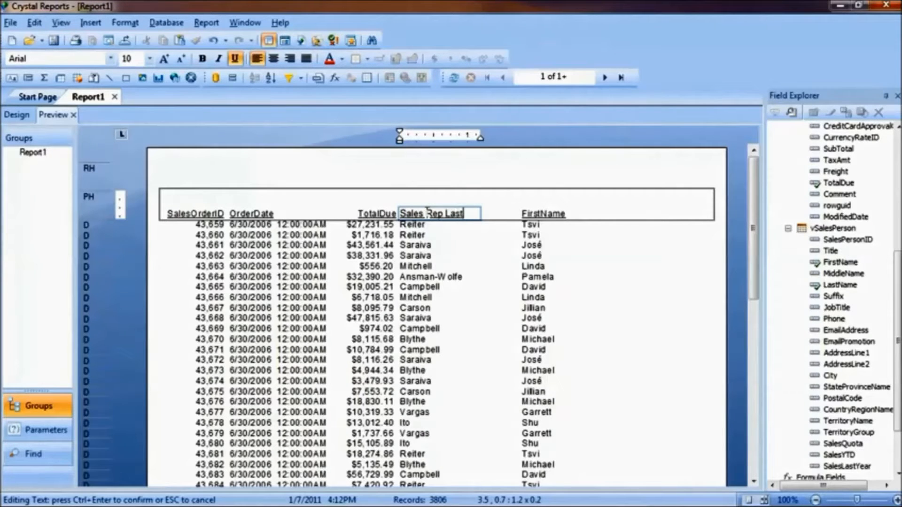
Change the FirstName column heading to "Sales Rep First" and move that column closer to the last-name column.
double_click(525, 213)
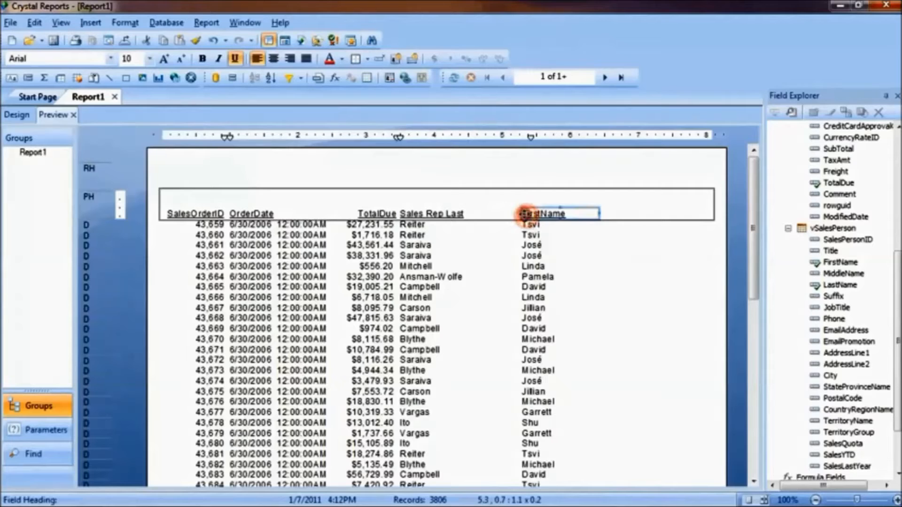
type("Re")
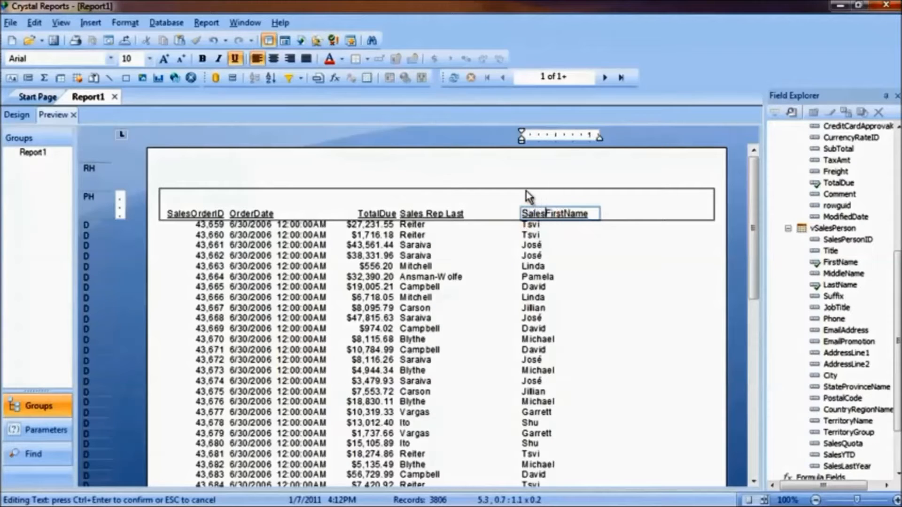
key("BackSpace")
key("BackSpace")
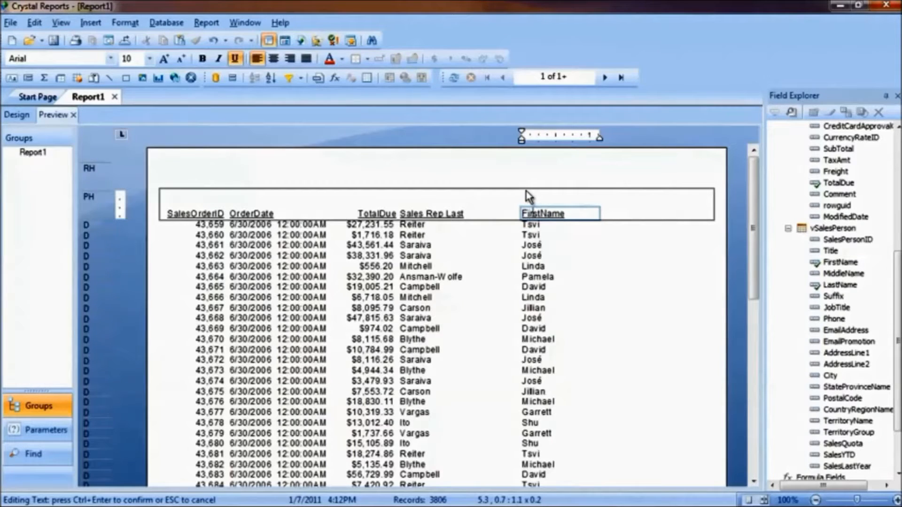
key("Delete")
key("Delete")
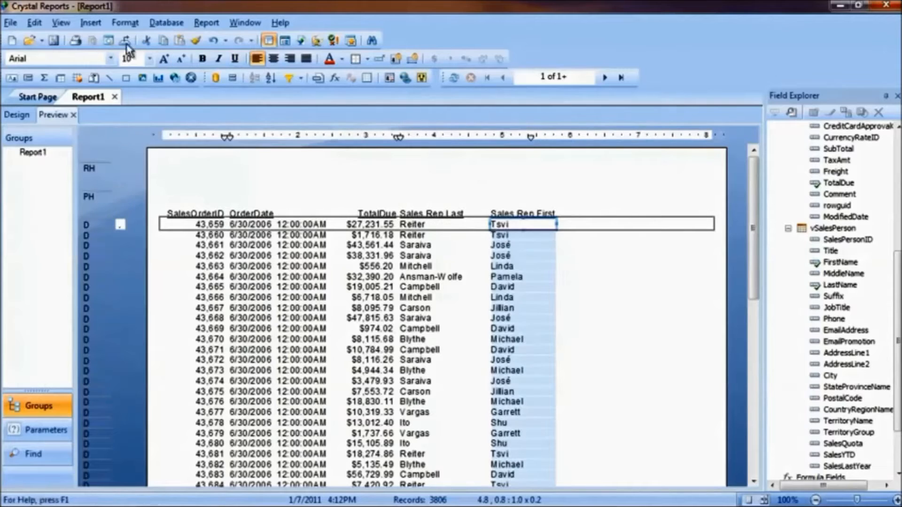
Save the report under the name Orders in the Temp folder as a Crystal Reports file.
left_click(13, 23)
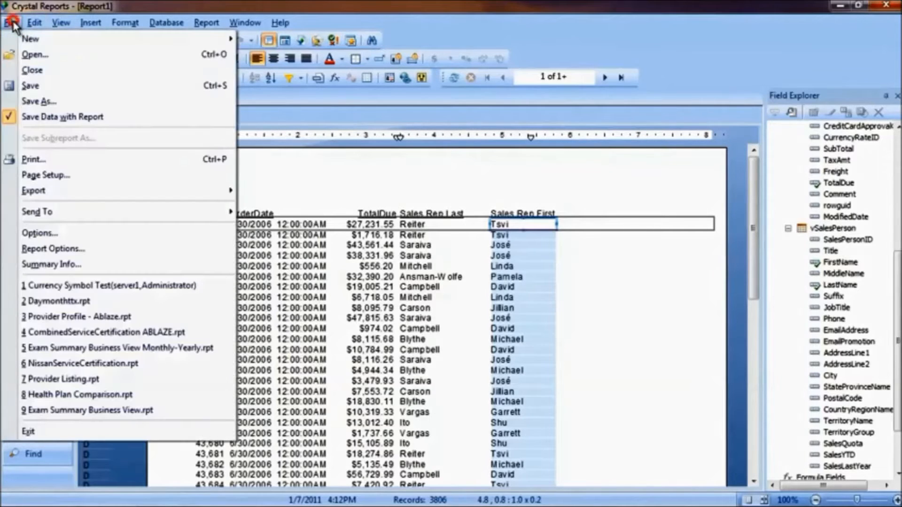
left_click(44, 102)
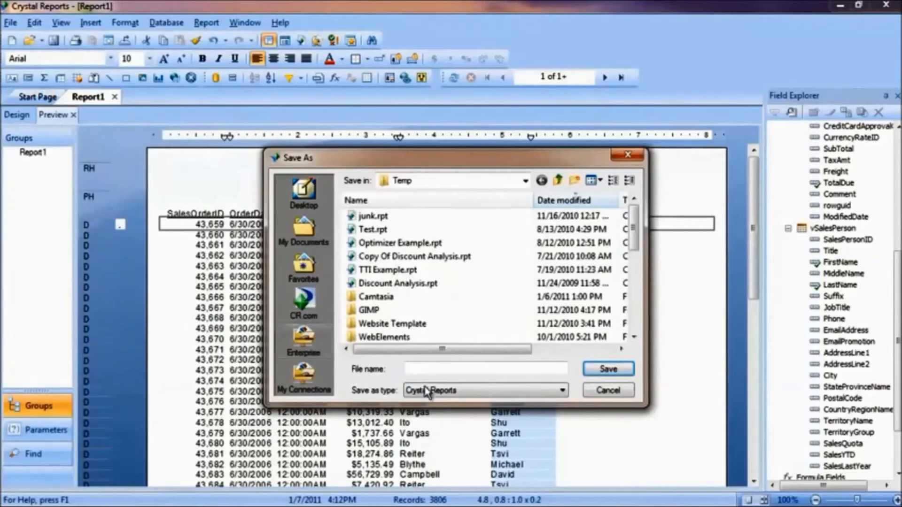
left_click(426, 368)
type("Or")
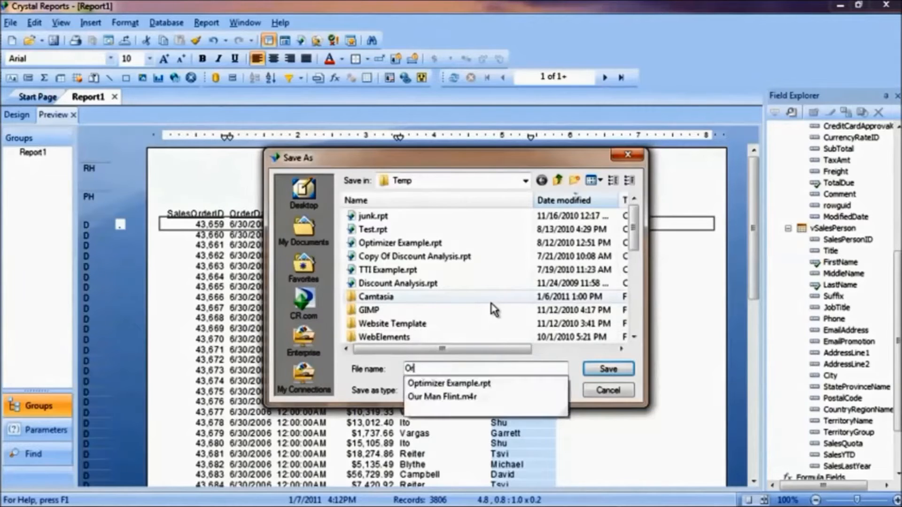
type("ders")
key("Return")
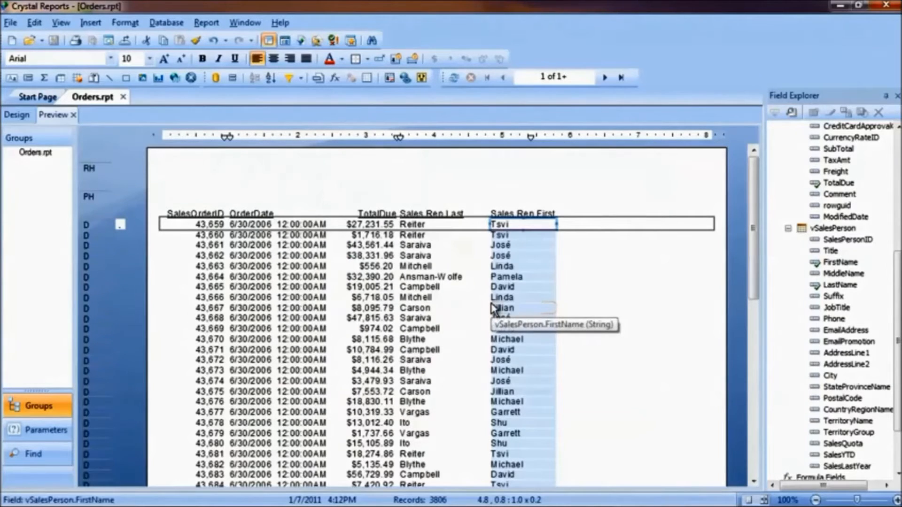